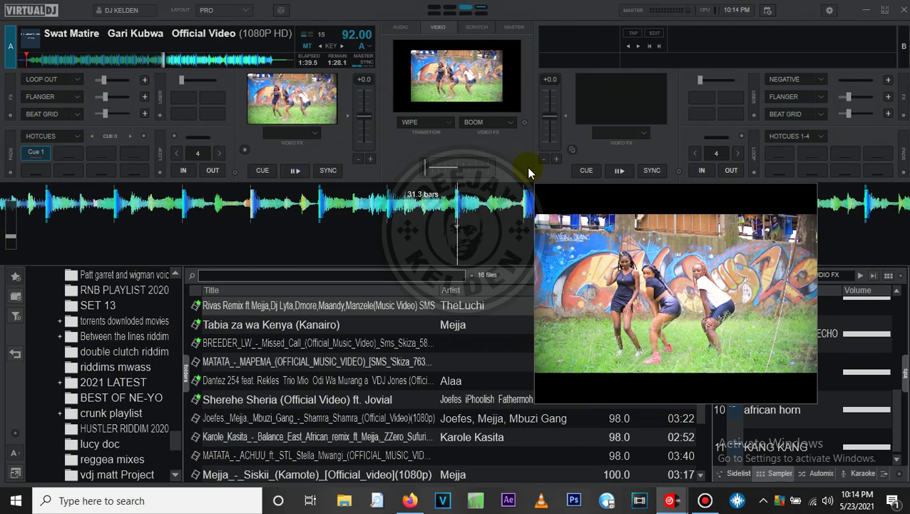
- Nudge the floating Gari Kubwa video preview window slightly aside
left_click_drag(591, 209, 578, 218)
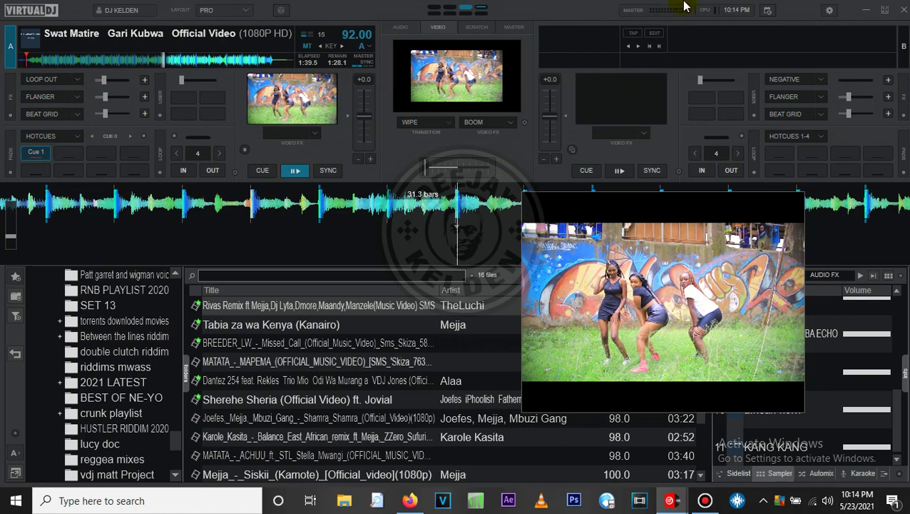
- Check the VirtualDJ PRO Infinity license on the Licenses page, then close settings
left_click(826, 12)
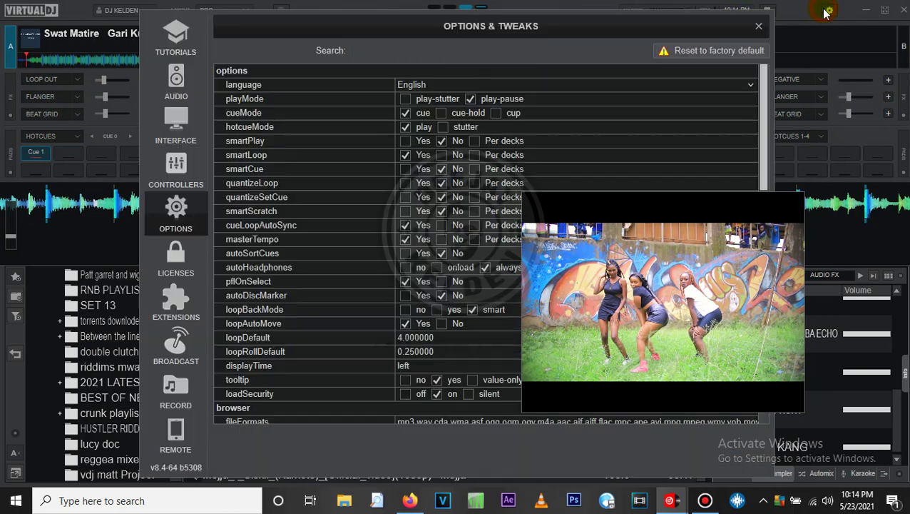
left_click_drag(690, 269, 686, 295)
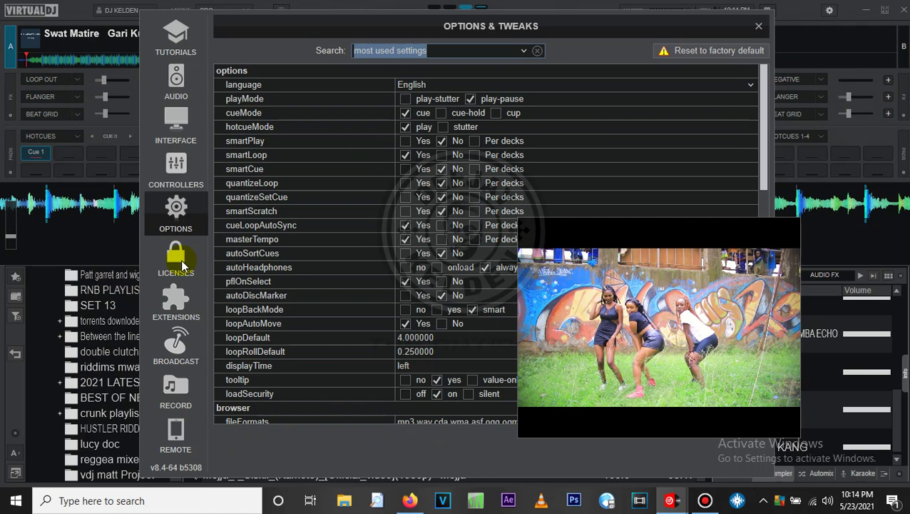
left_click(182, 266)
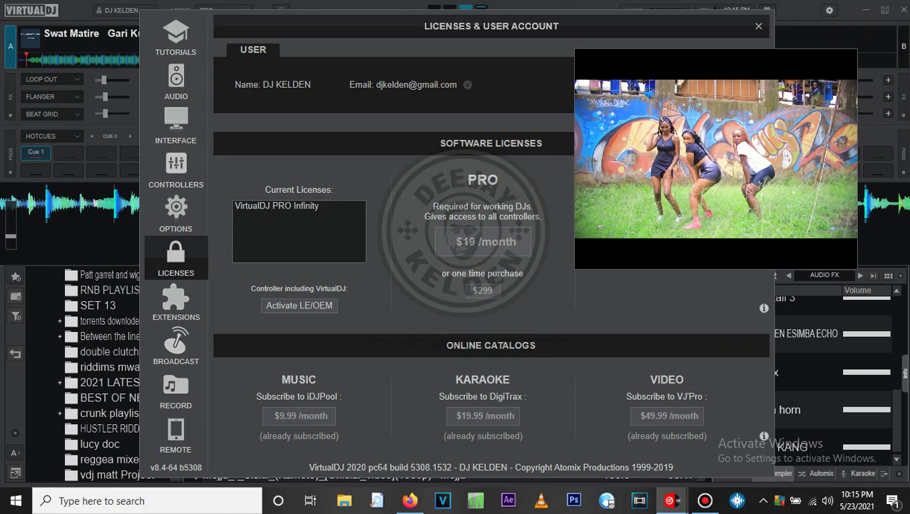
left_click(758, 27)
left_click_drag(743, 72, 625, 308)
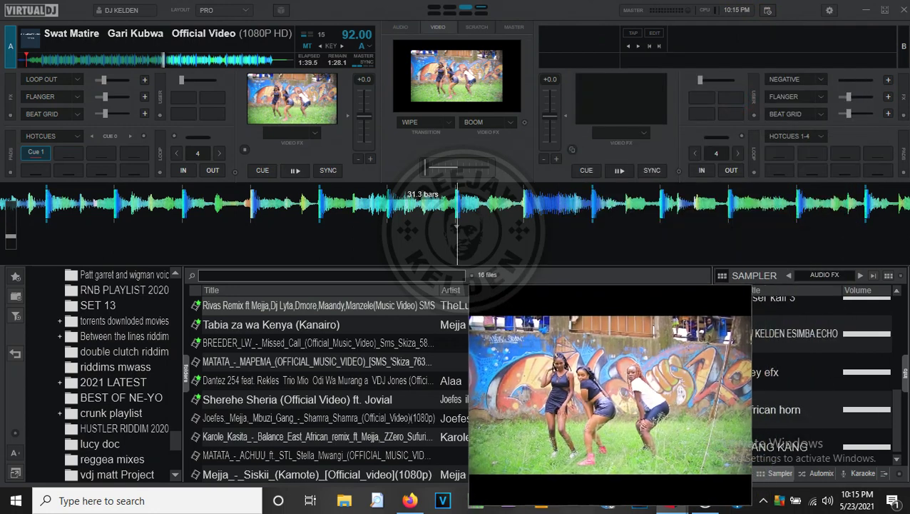
- Reopen settings on the general Options list and move the video preview up-right
left_click(830, 11)
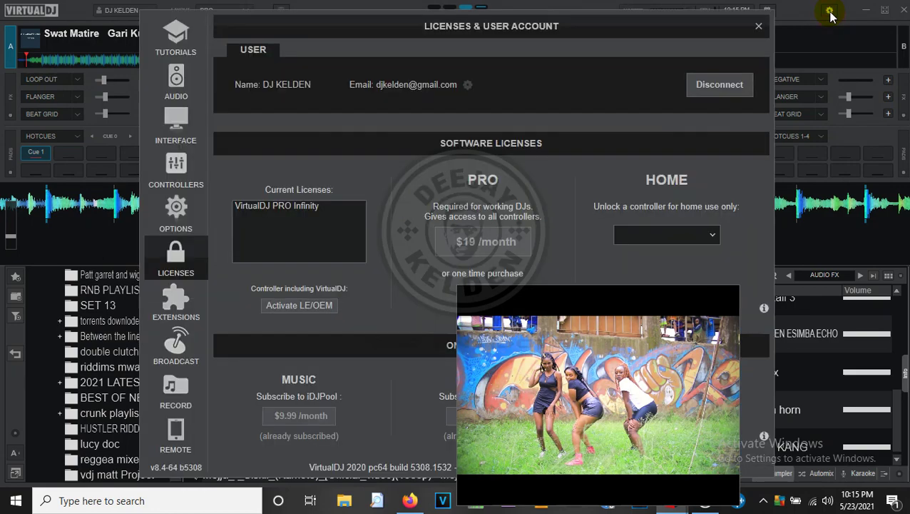
left_click(177, 207)
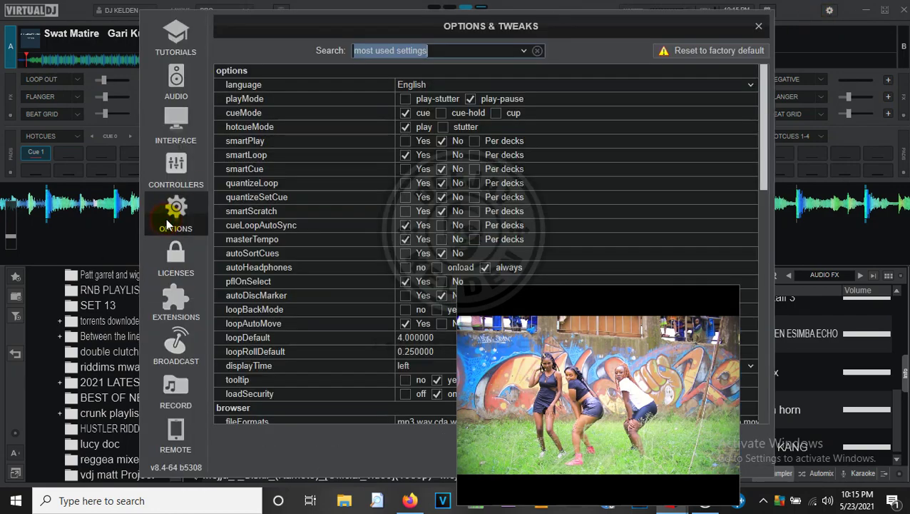
left_click_drag(558, 373, 647, 259)
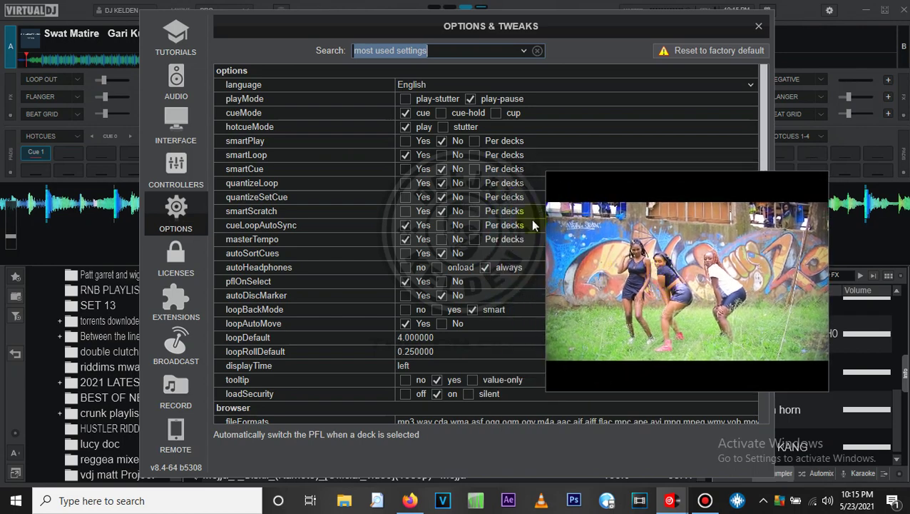
- Filter the options by 'logo' and set videoLogo to Yes
left_click(440, 48)
key("BackSpace")
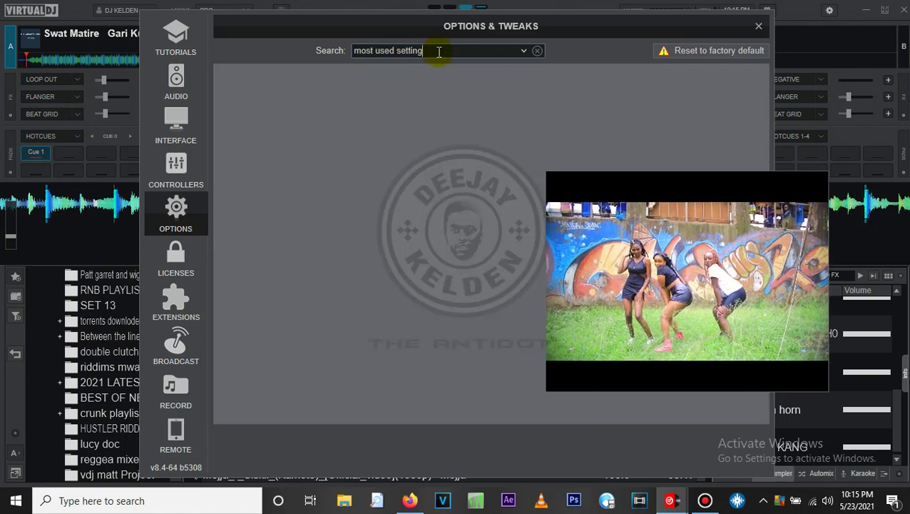
key("BackSpace")
key("BackSpace")
key("BackSpace")
key("BackSpace")
key("BackSpace")
key("BackSpace")
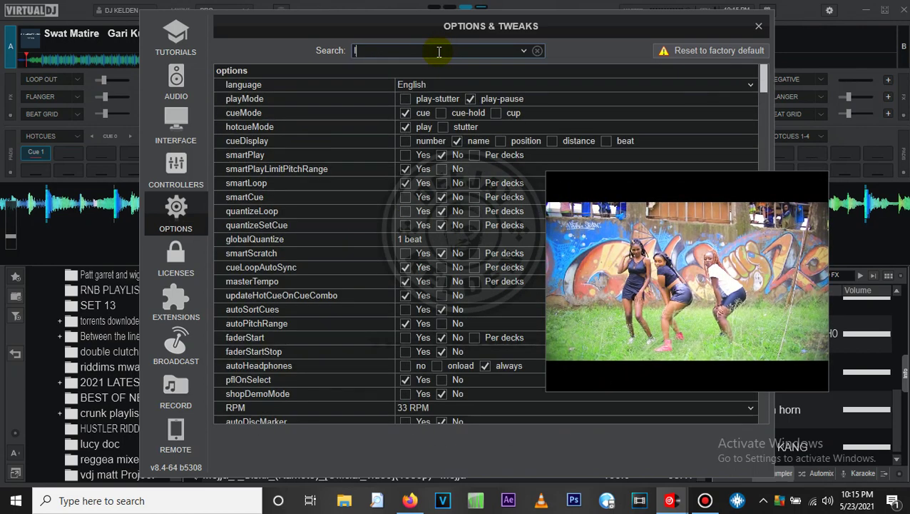
type("lo")
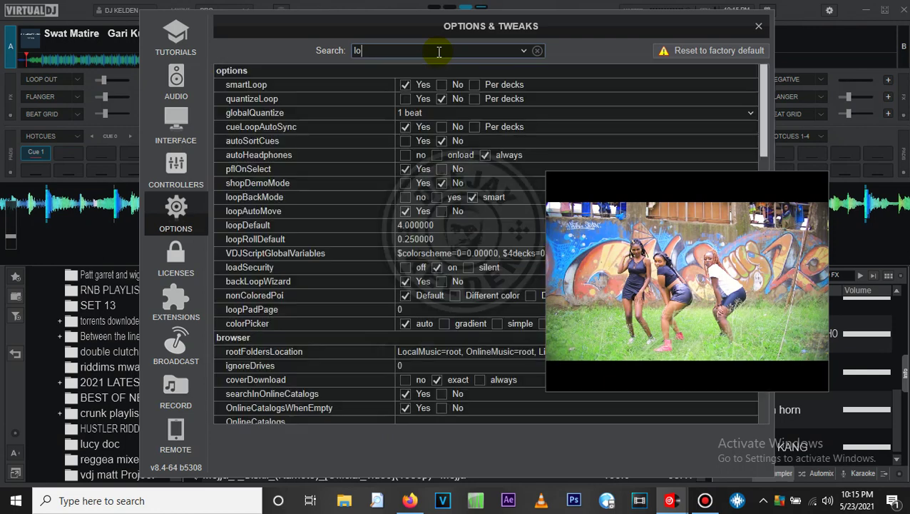
type("go")
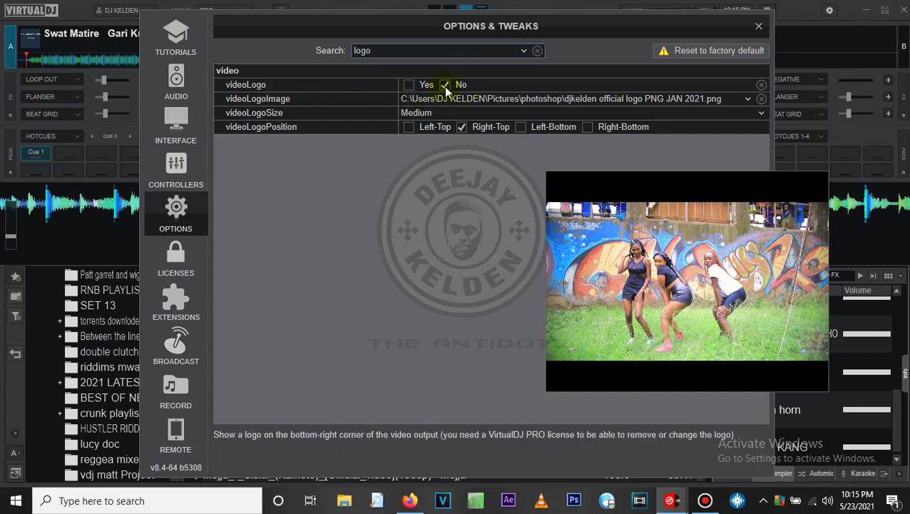
left_click(408, 85)
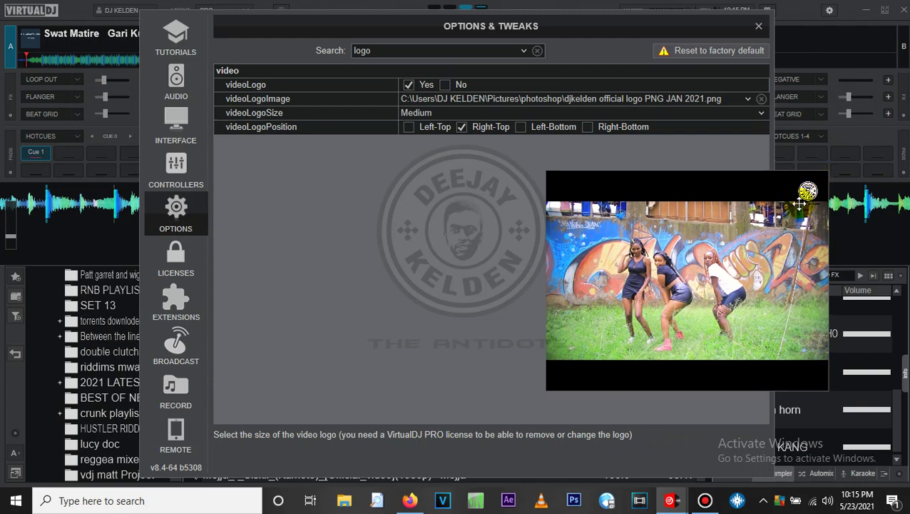
left_click_drag(757, 223, 717, 269)
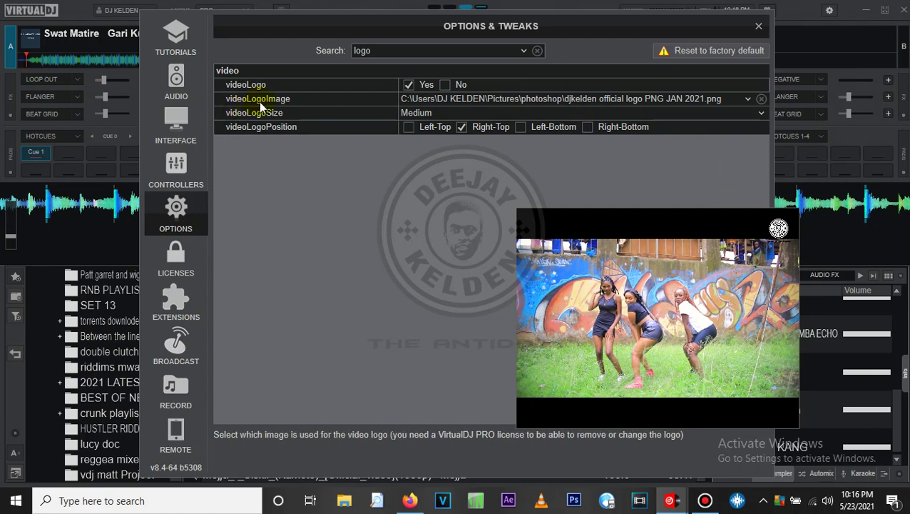
- Set the logo image to 'djkelden official logo PNG JAN 2021' and centre the preview
left_click(748, 101)
mouse_move(581, 335)
left_mouse_down()
mouse_move(598, 324)
mouse_move(674, 342)
left_mouse_up()
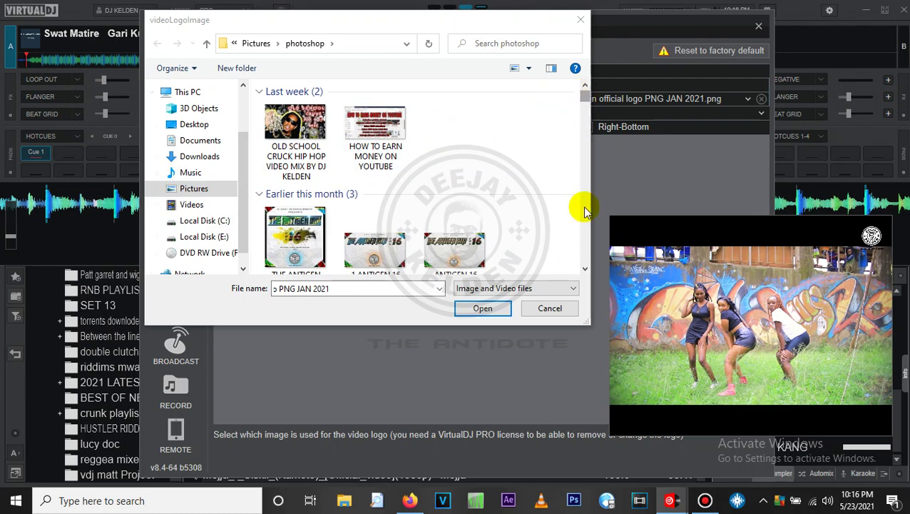
left_click(585, 270)
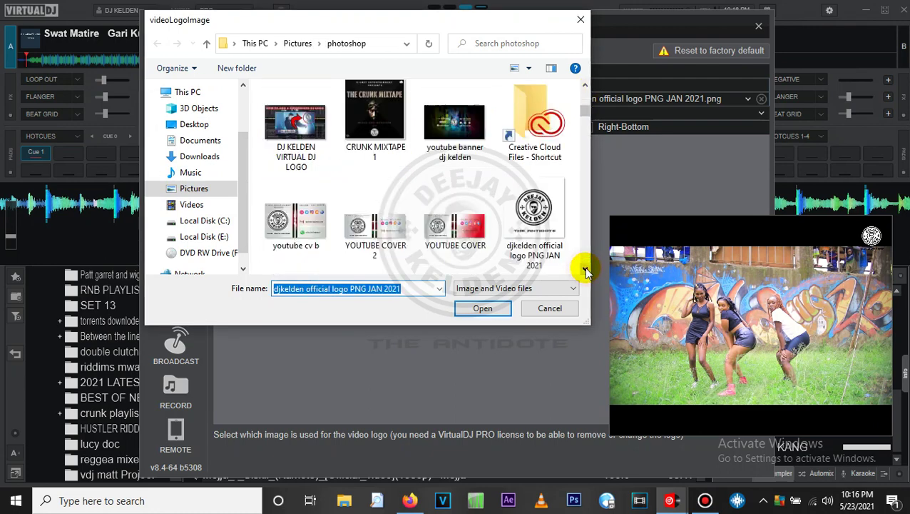
left_click(585, 270)
left_click(537, 198)
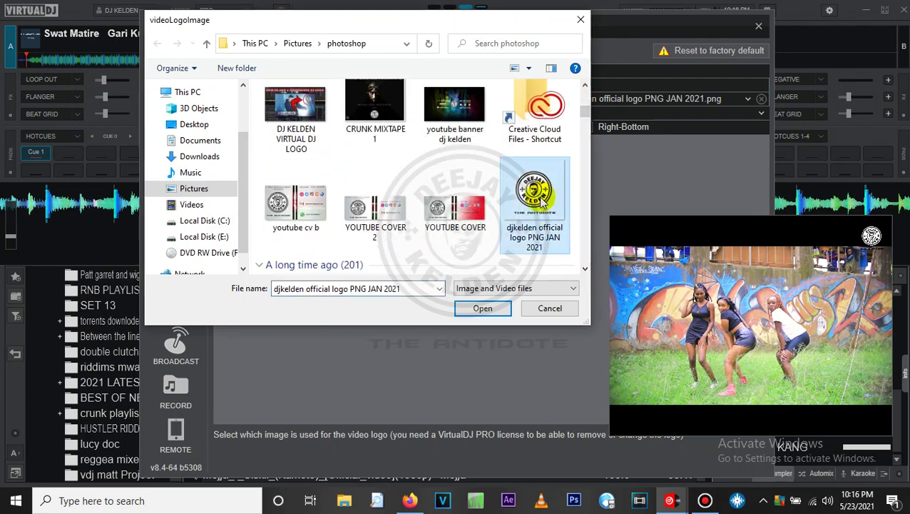
left_click(466, 314)
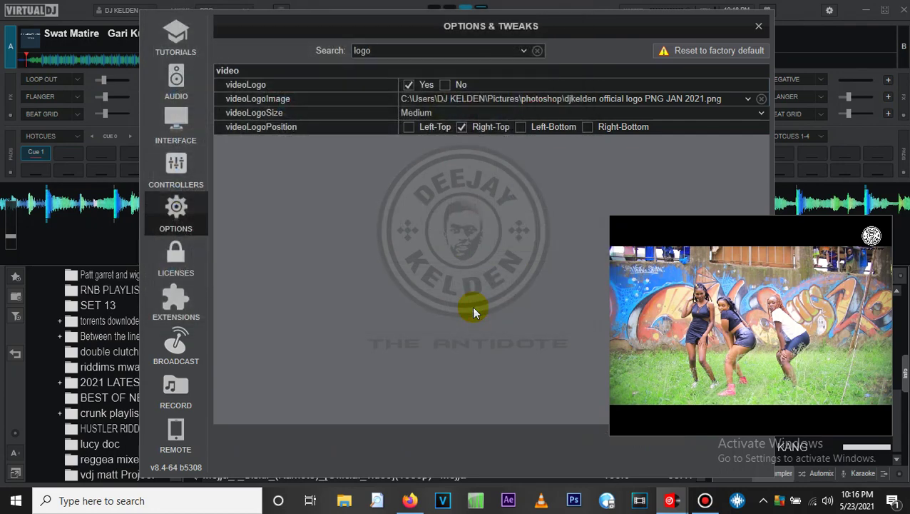
left_click(564, 98)
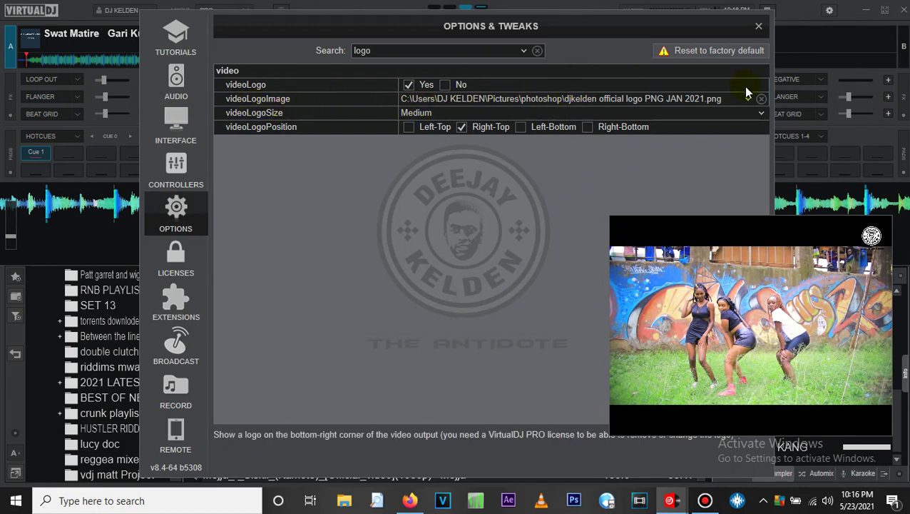
left_click_drag(612, 259, 392, 274)
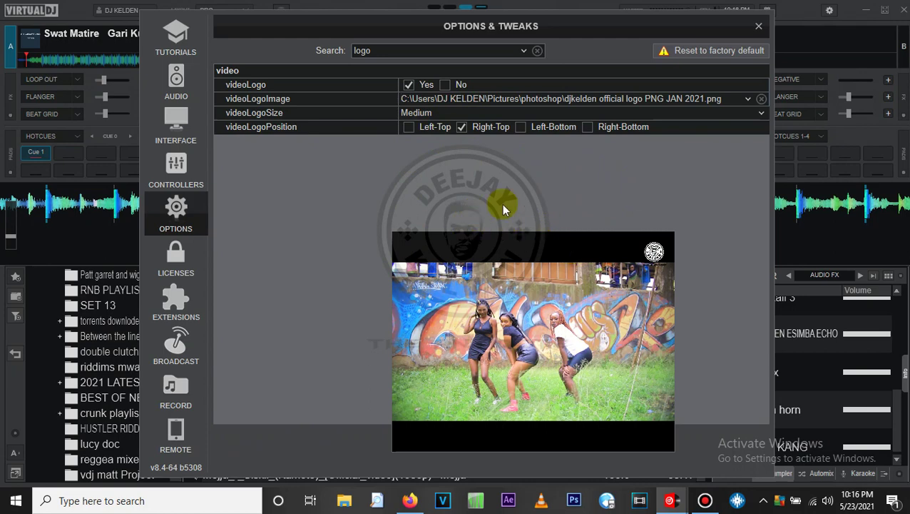
left_click(444, 85)
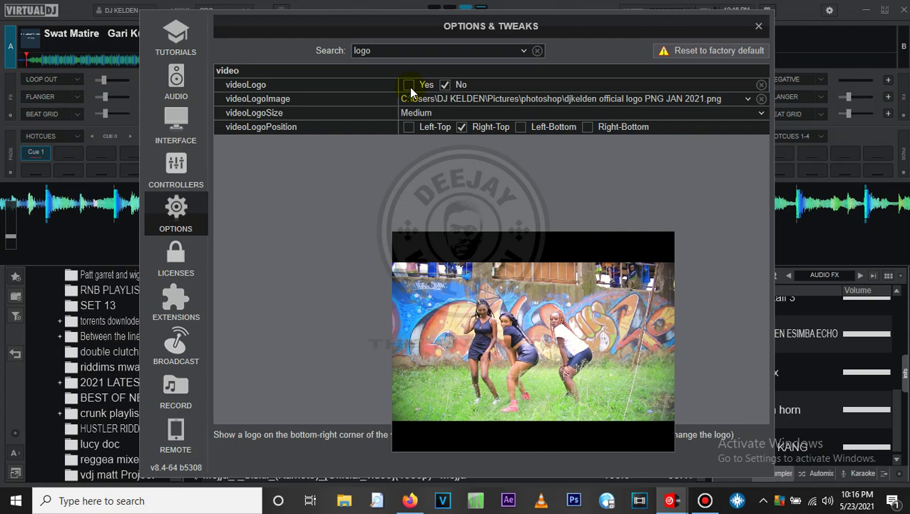
left_click(409, 85)
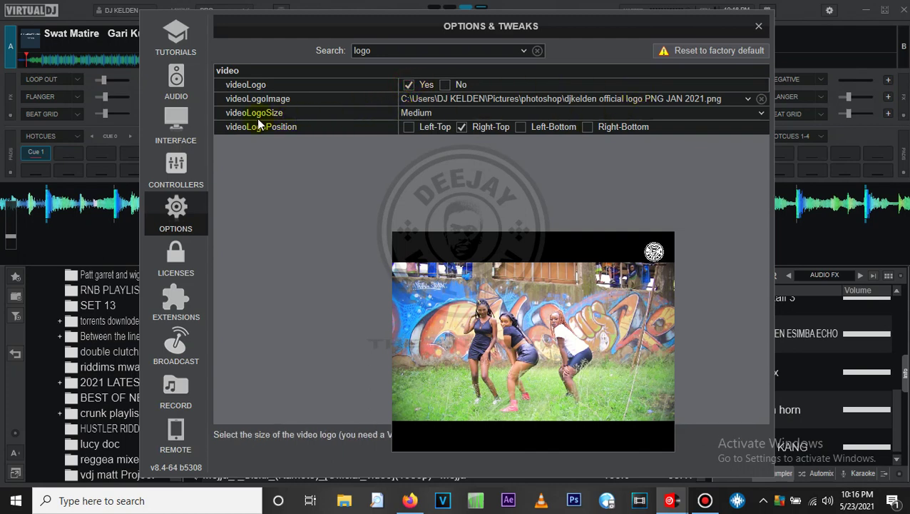
left_click(762, 114)
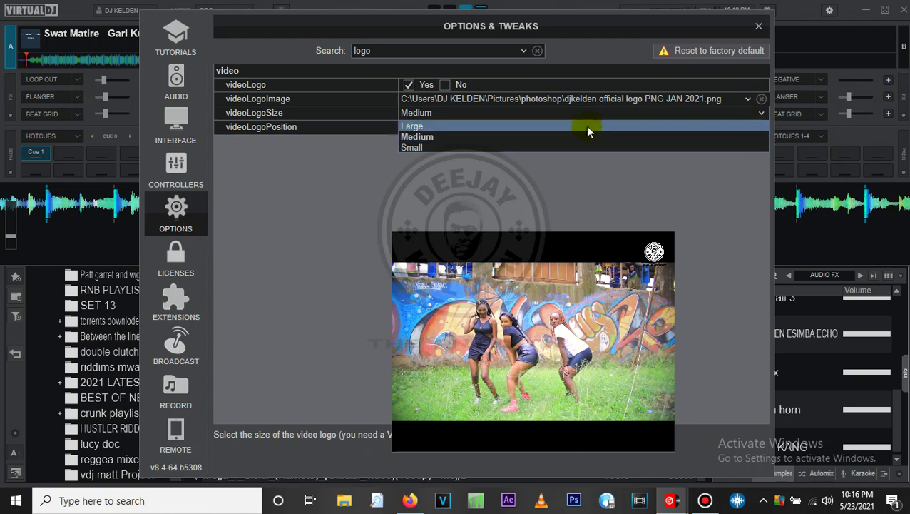
left_click(568, 127)
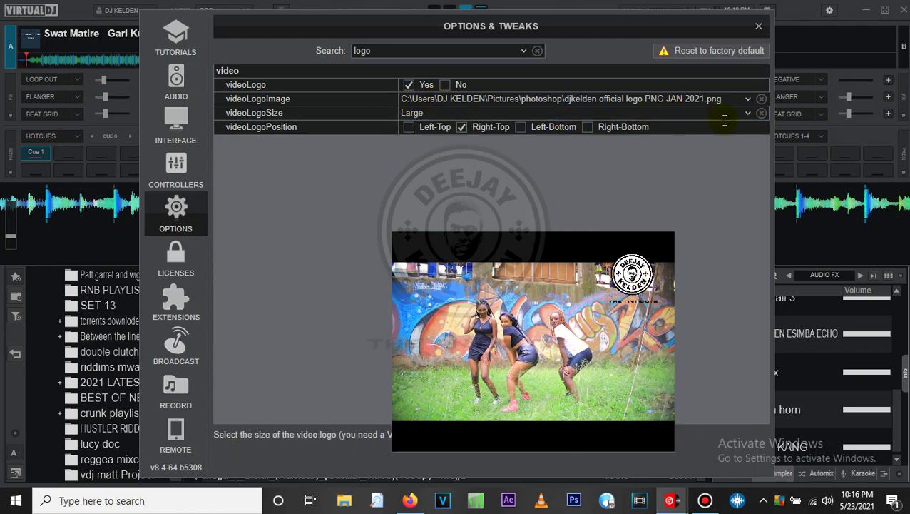
left_click(747, 114)
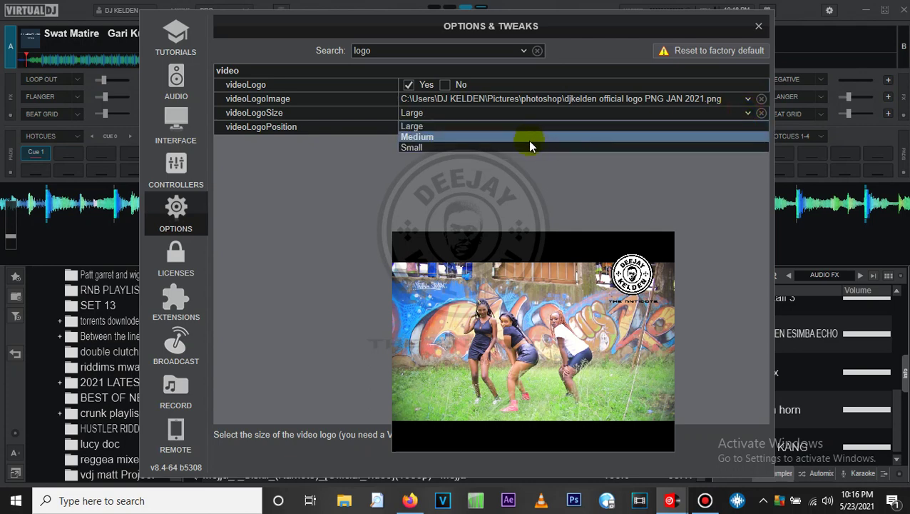
left_click(530, 138)
left_click(757, 114)
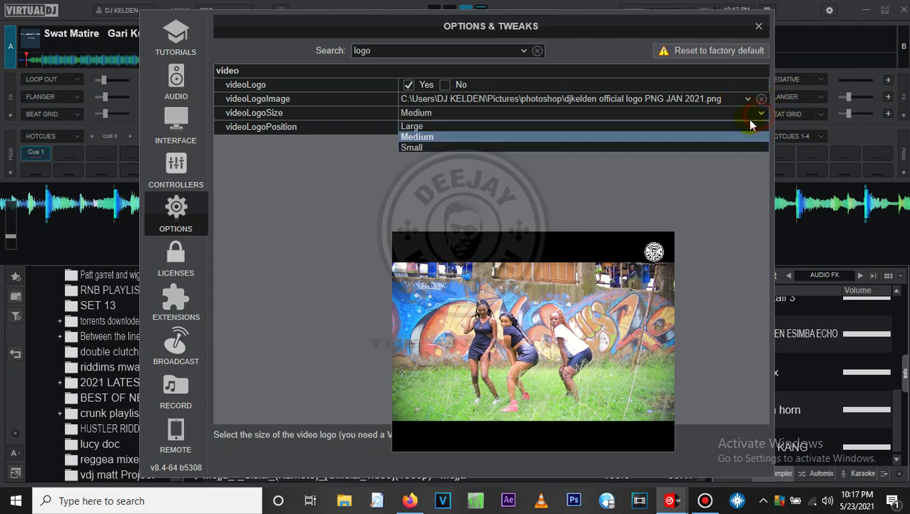
left_click(553, 160)
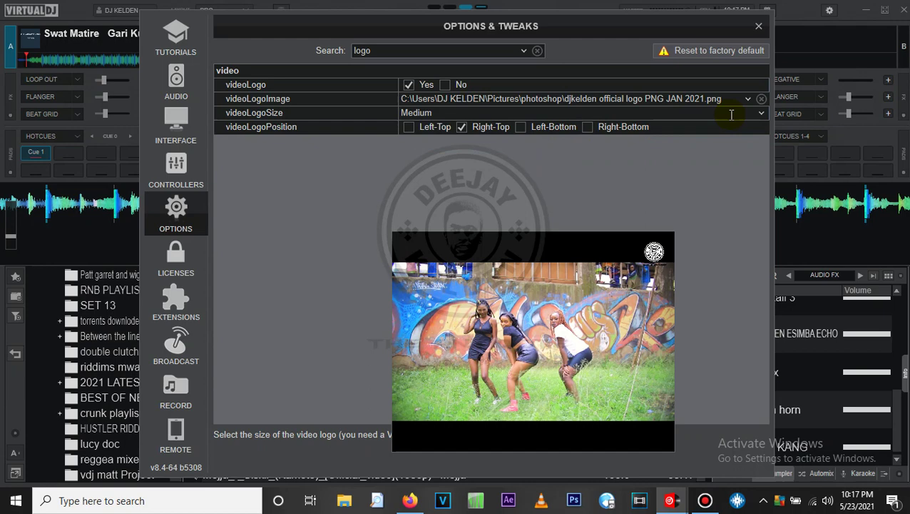
left_click(760, 114)
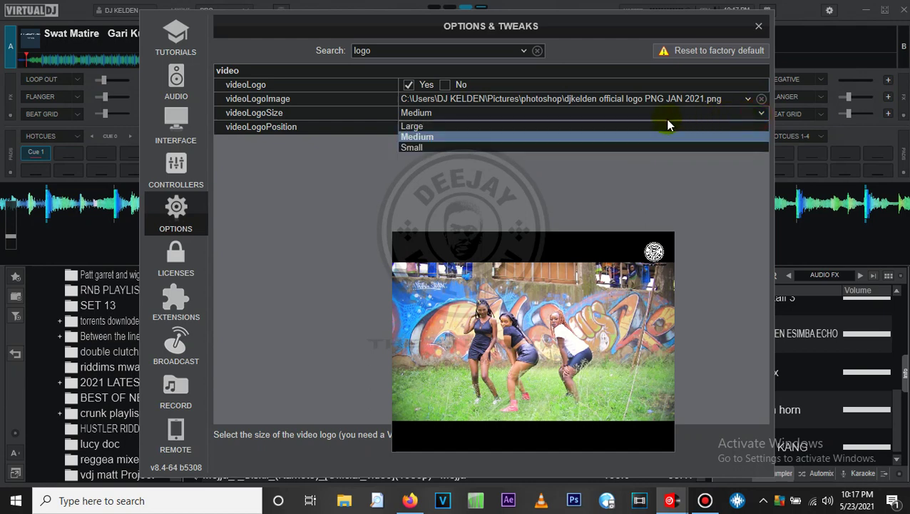
left_click(635, 148)
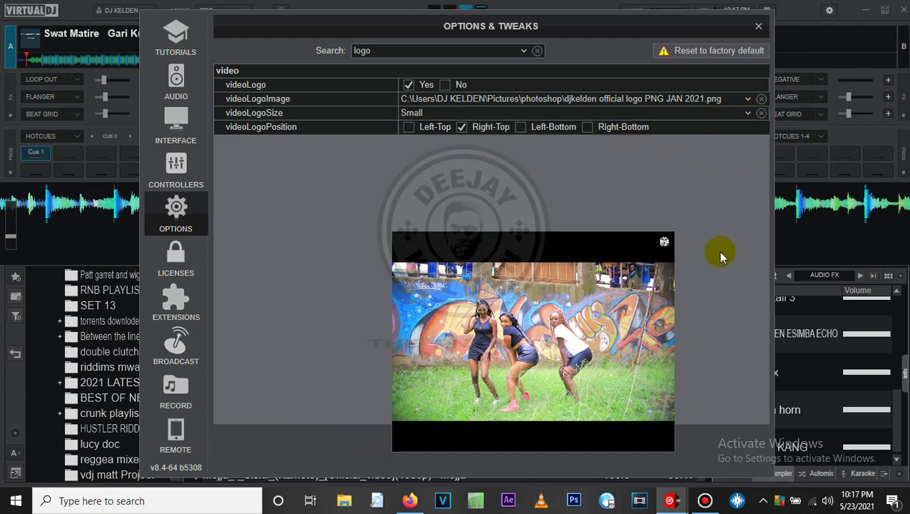
left_click(747, 113)
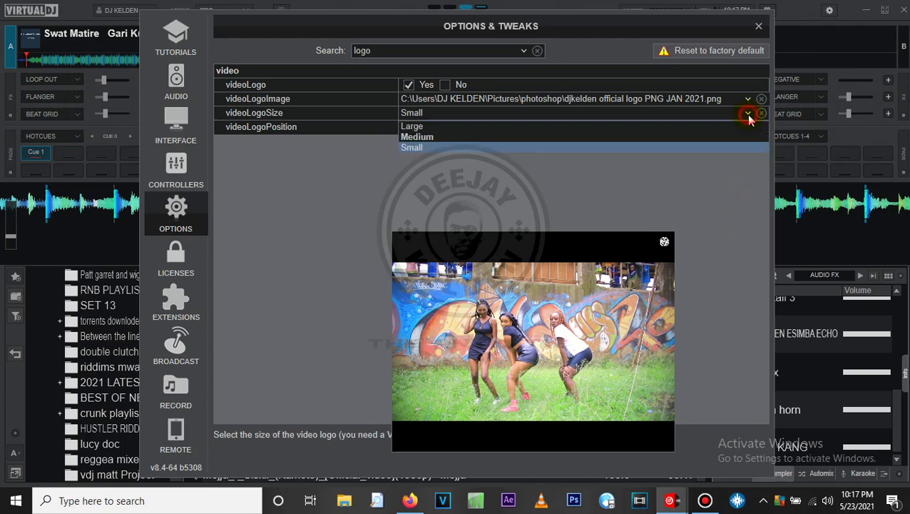
left_click(558, 137)
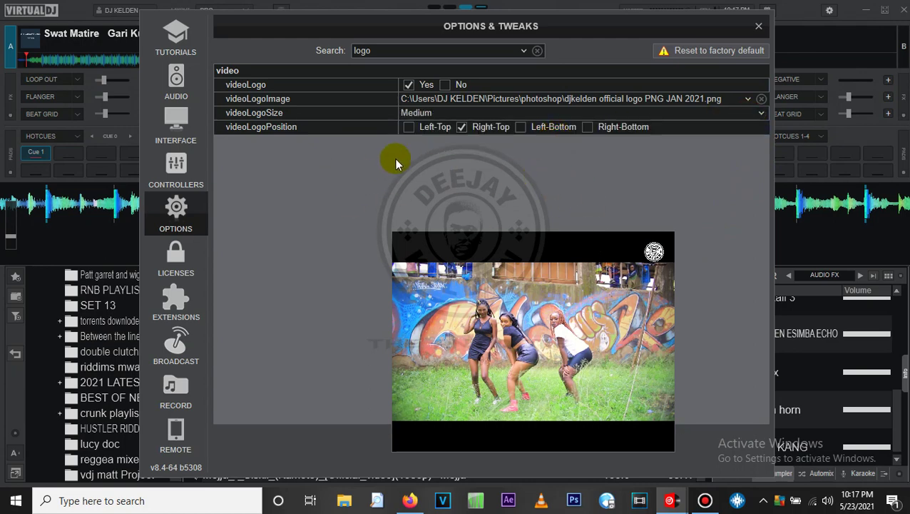
- Try the logo in all four corners, settle on Right-Top, and move the preview up-left
left_click(408, 127)
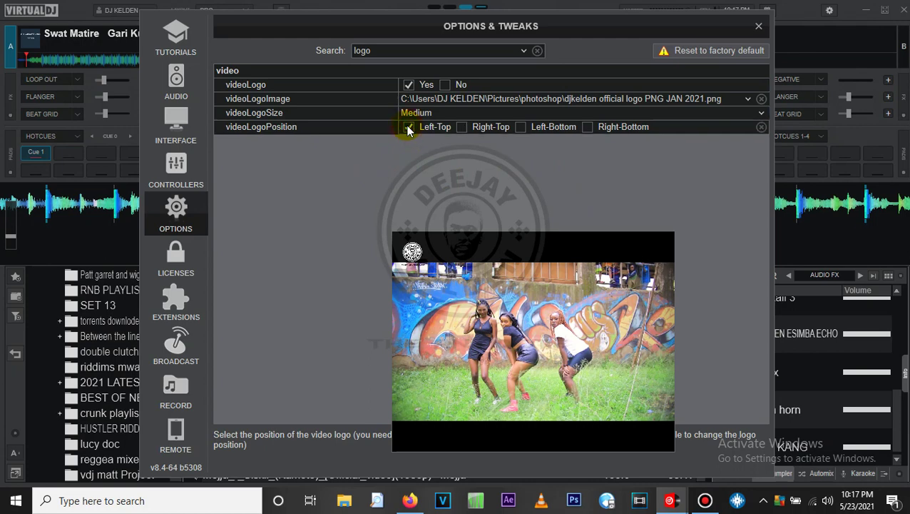
left_click(462, 127)
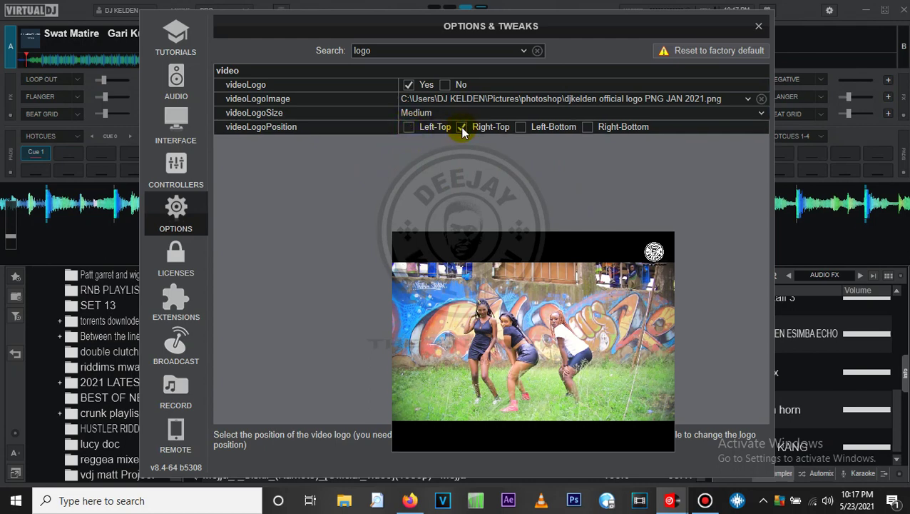
left_click(521, 127)
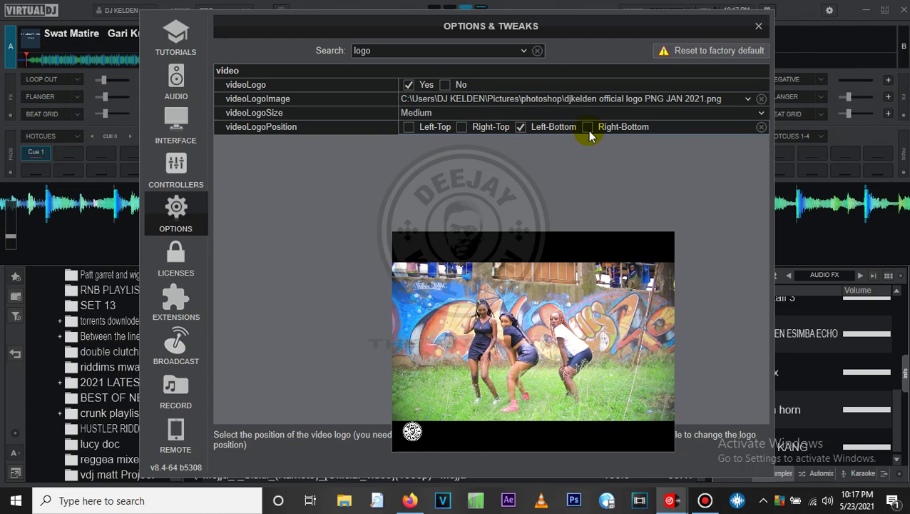
left_click(588, 127)
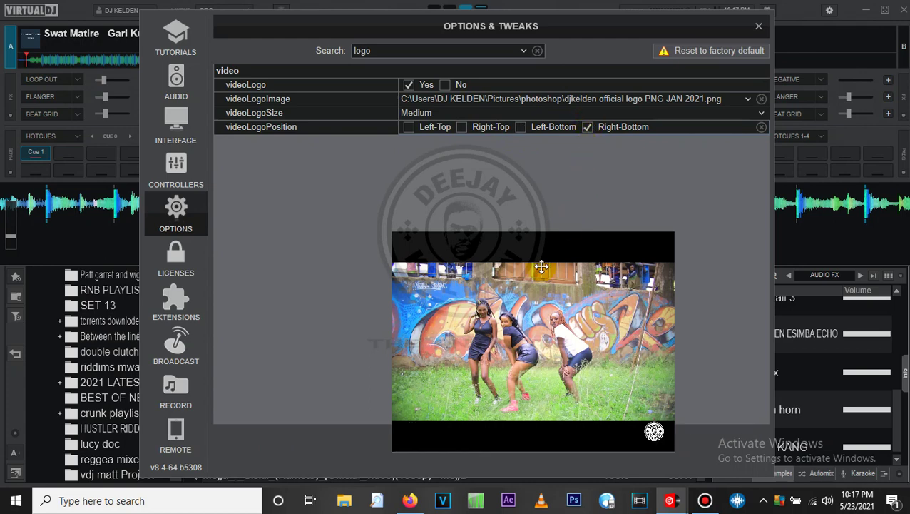
left_click(463, 127)
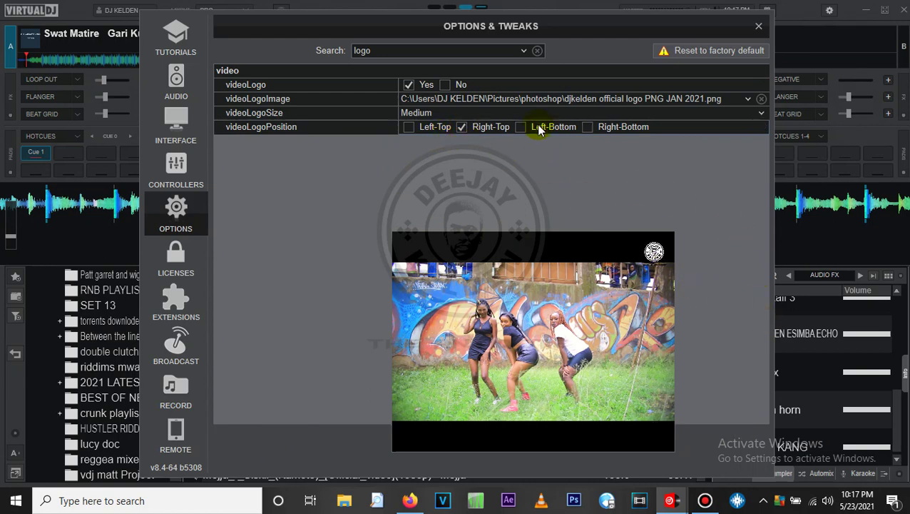
left_click_drag(563, 317, 504, 227)
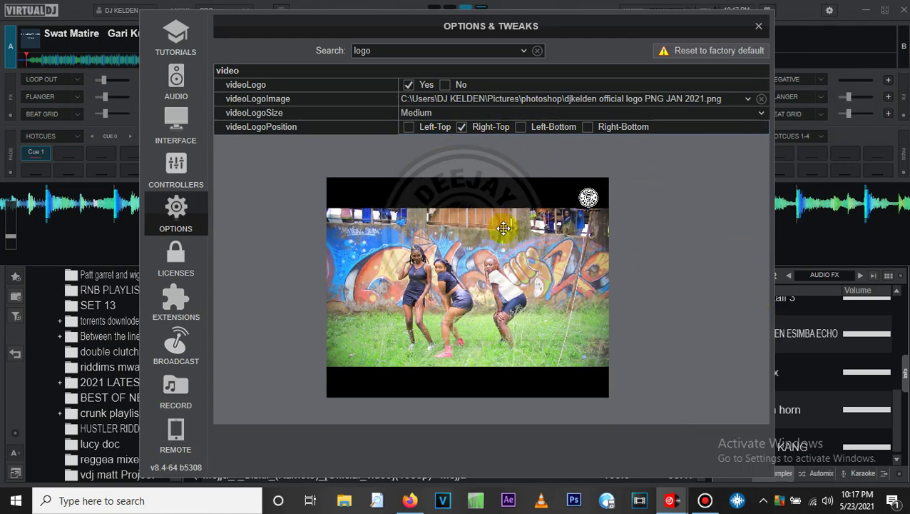